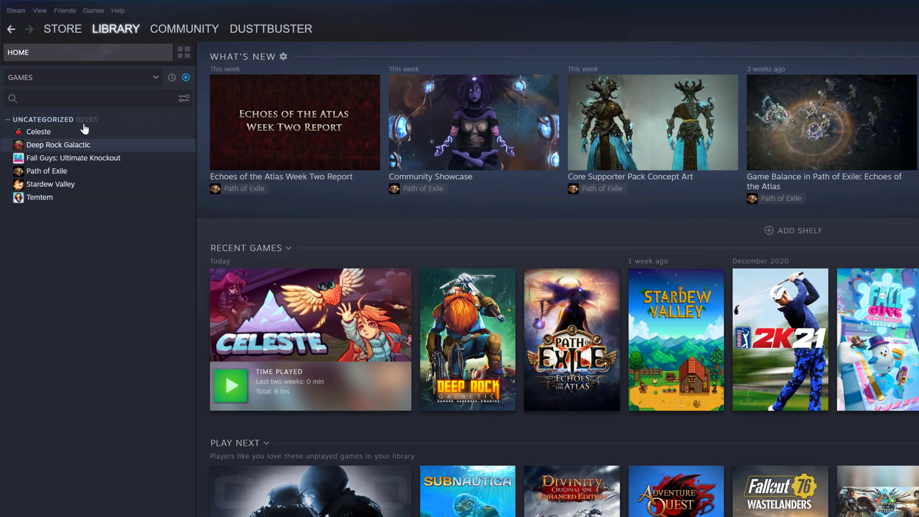
Untick 'Enable Steam Cloud synchronization' on the Cloud settings page and confirm with OK
left_click(15, 10)
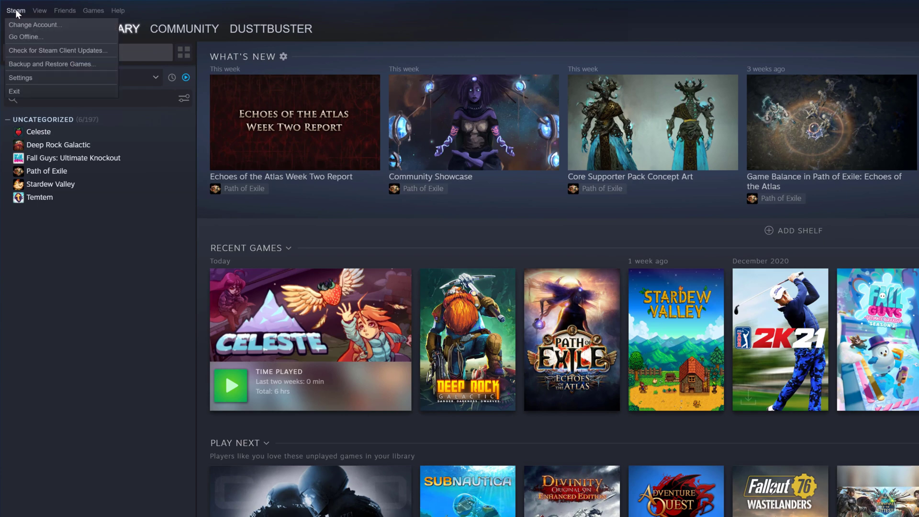
left_click(24, 79)
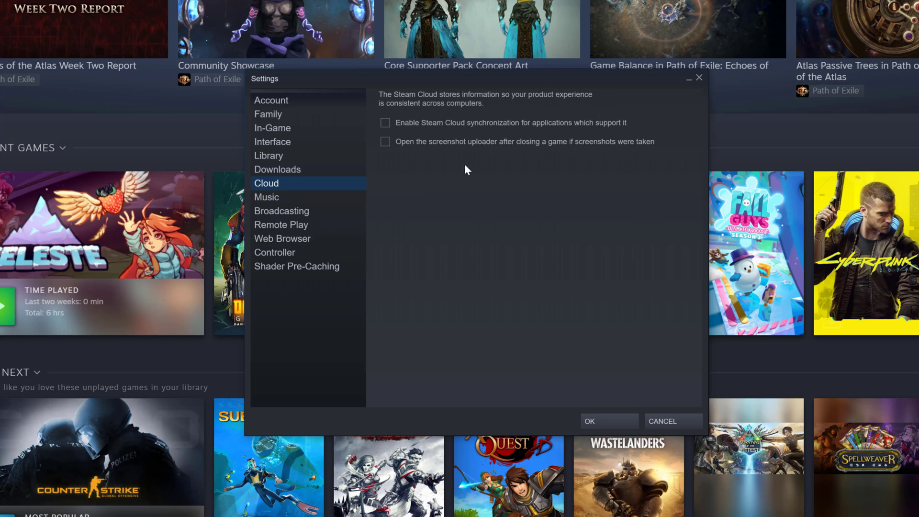
left_click(385, 123)
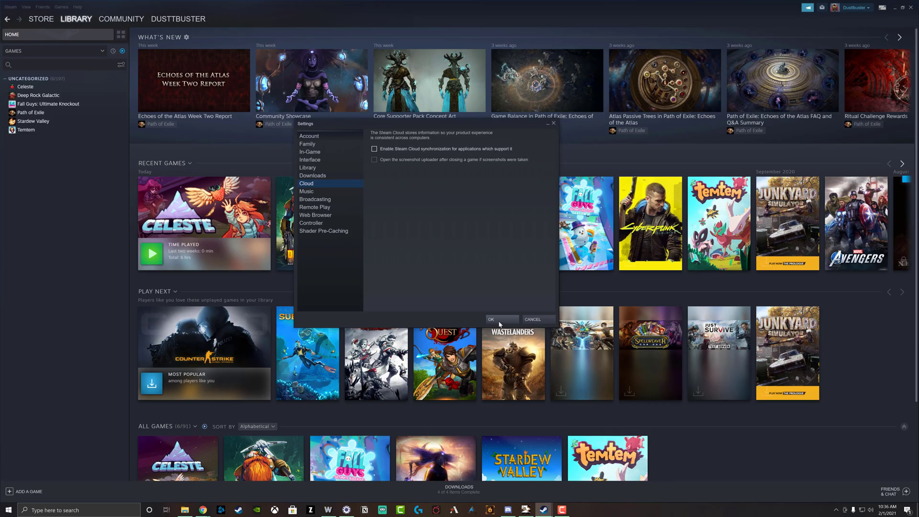
left_click(604, 423)
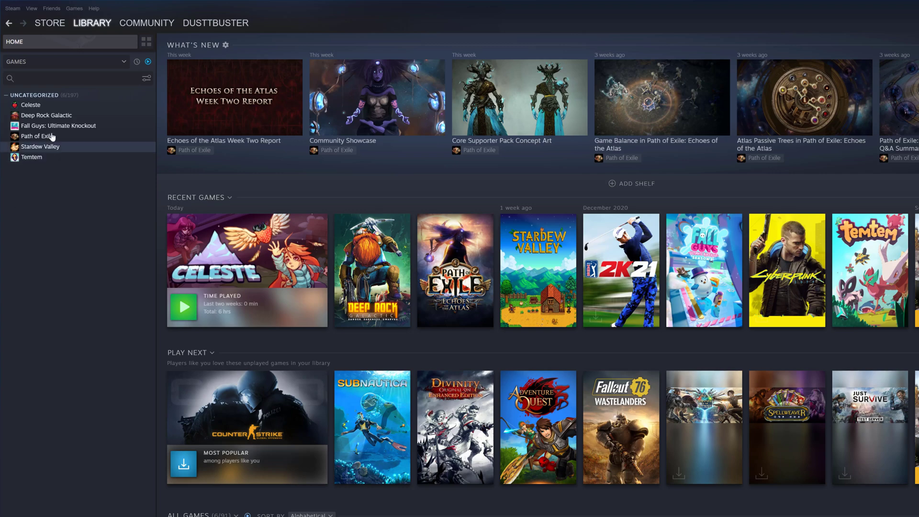
Browse Celeste's local files from its Properties to show the install folder in File Explorer
right_click(35, 109)
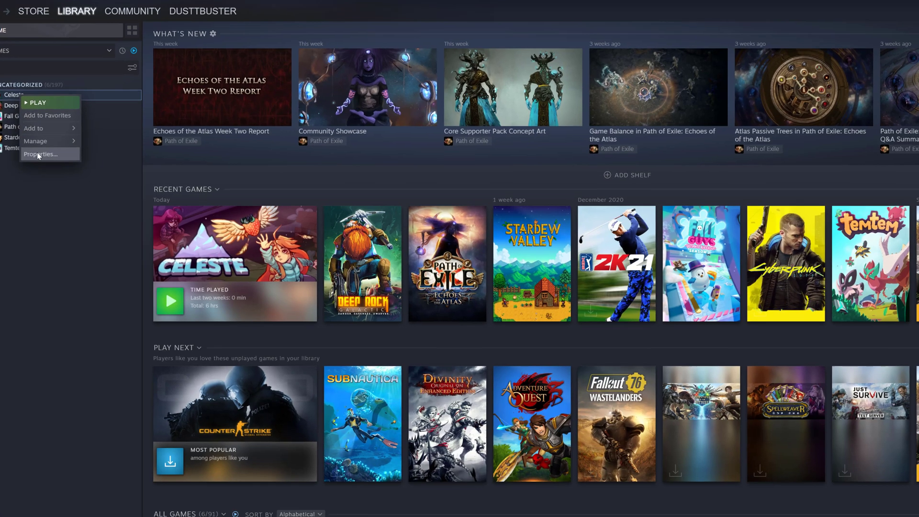
left_click(43, 157)
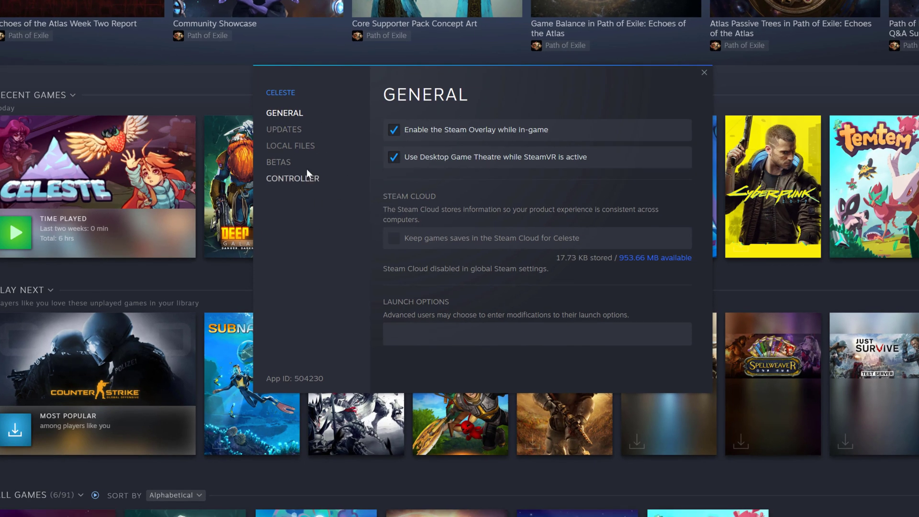
left_click(302, 151)
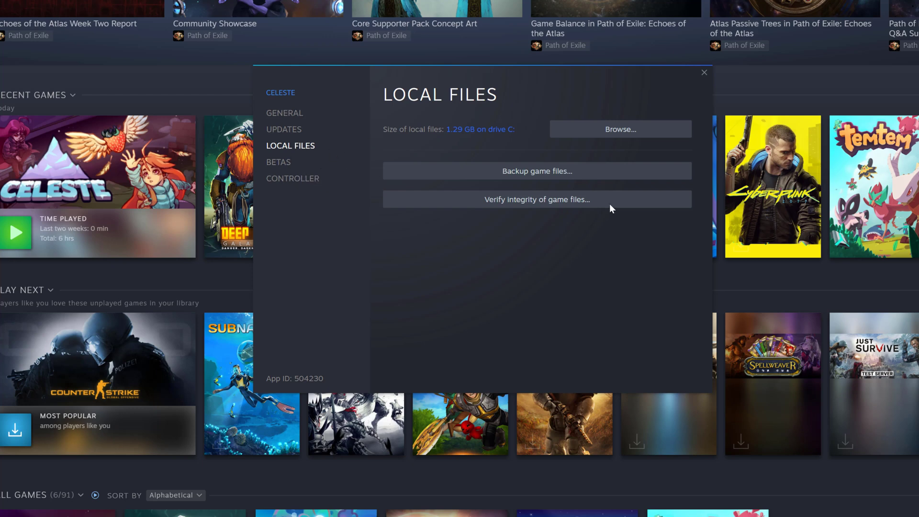
left_click(610, 135)
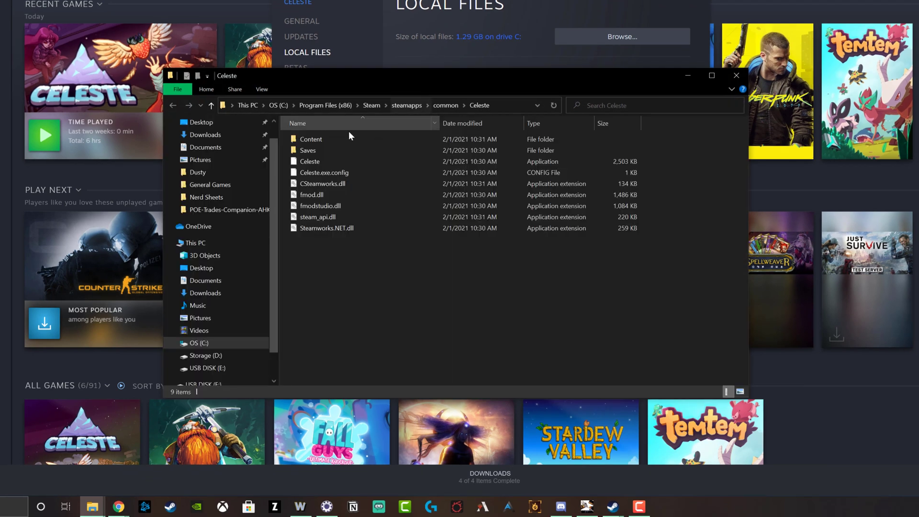
Raise the Explorer window, inspect 0.celeste and settings.celeste in Saves, then return to the Celeste folder
left_click_drag(387, 75, 384, 26)
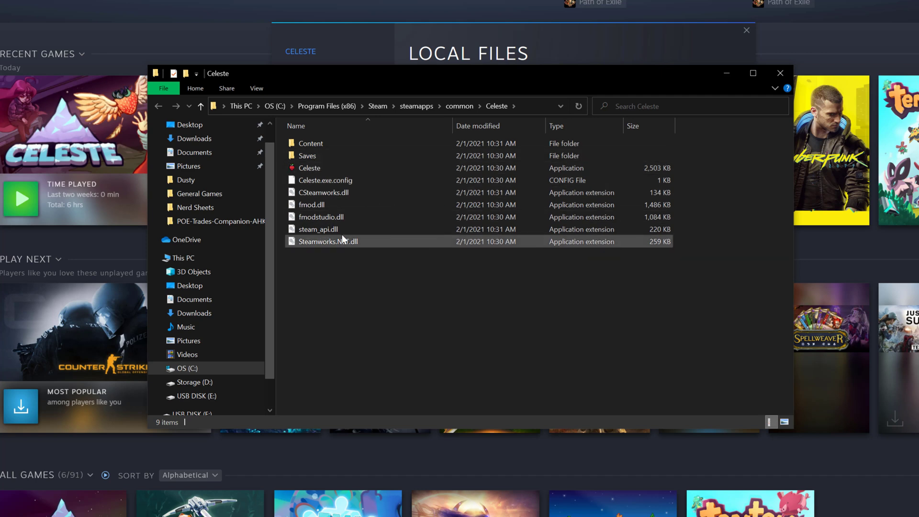
double_click(314, 157)
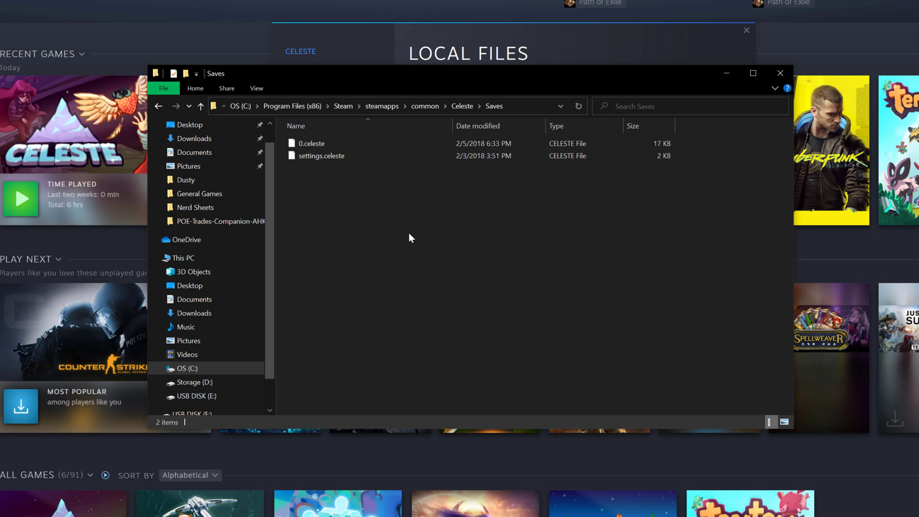
left_click_drag(366, 277, 310, 148)
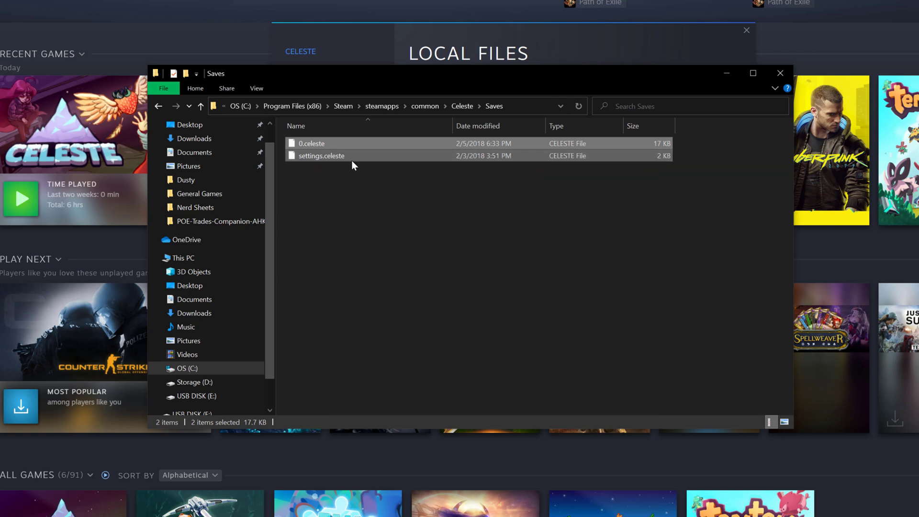
right_click(367, 158)
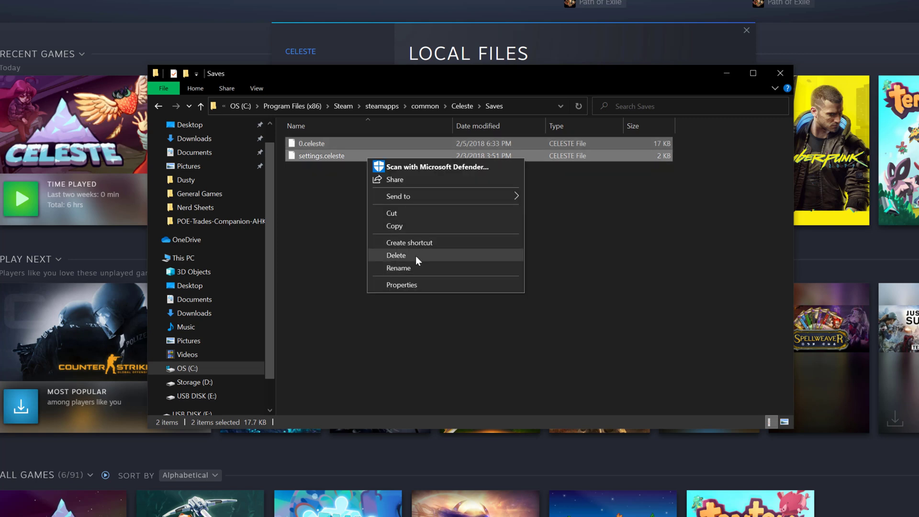
left_click(317, 214)
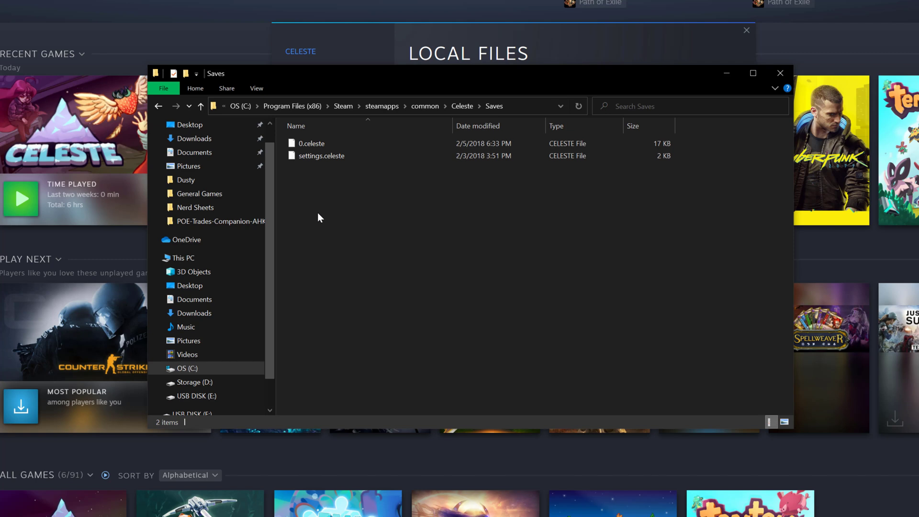
left_click(462, 107)
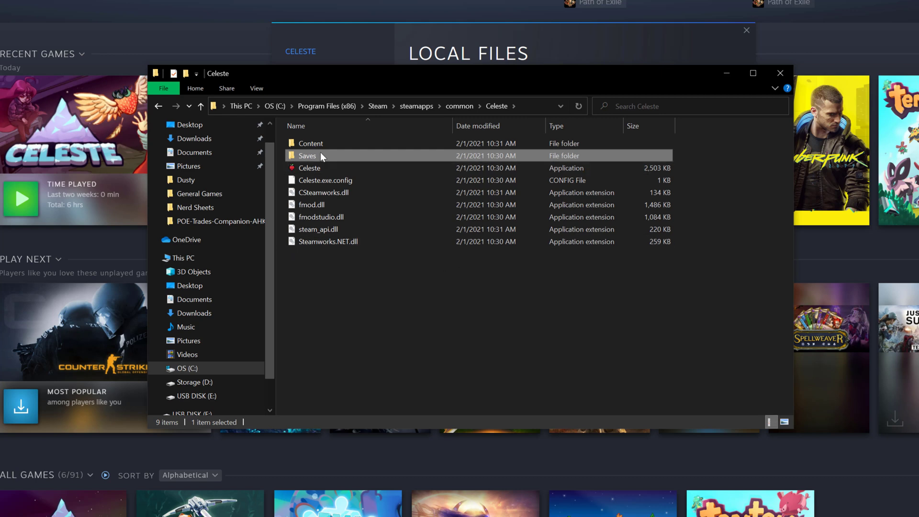
Reopen Saves and select 0.celeste and settings.celeste, closing their context menu without changes
mouse_move(321, 154)
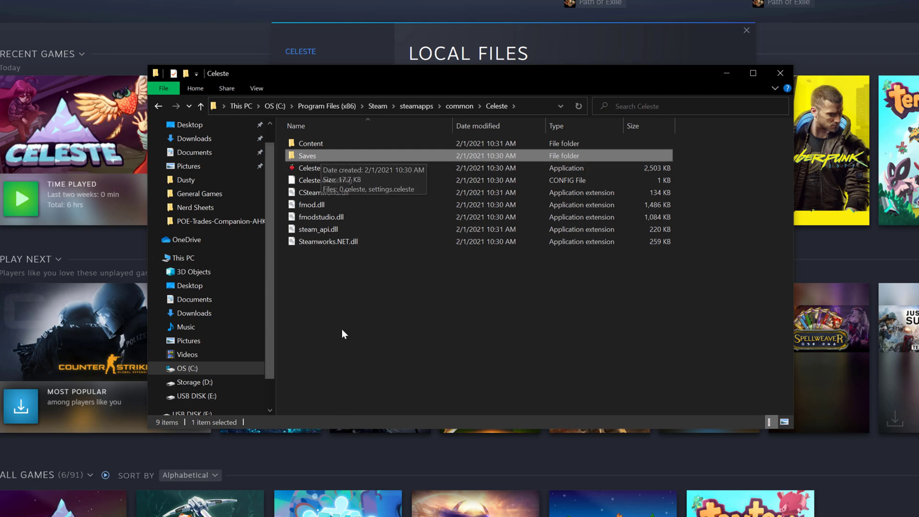
double_click(331, 156)
left_click_drag(326, 196, 317, 144)
right_click(317, 144)
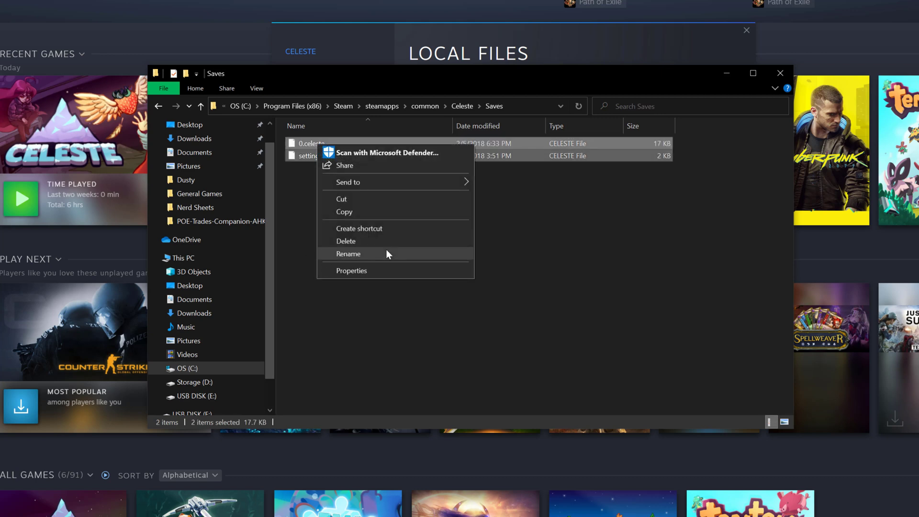
left_click(585, 297)
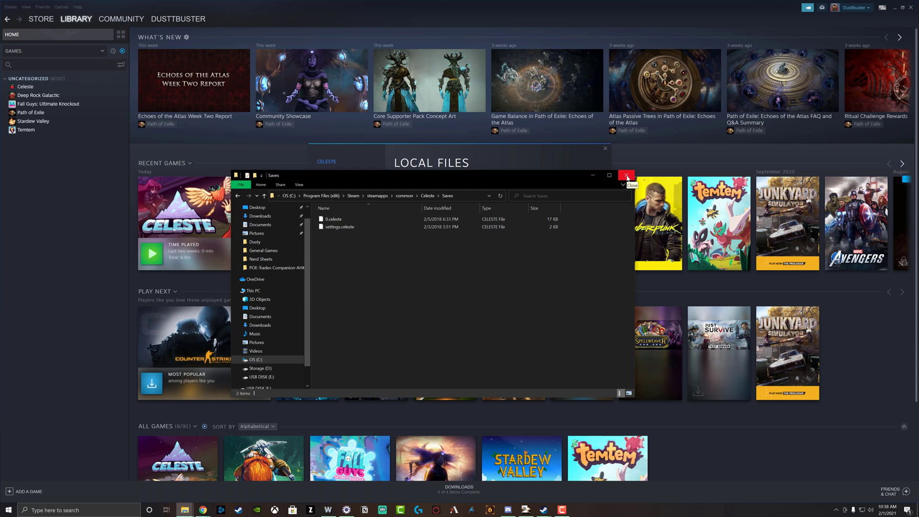
Close Explorer, find Stardew Valley via the store search 'starde', and reveal app ID 413150
left_click(627, 178)
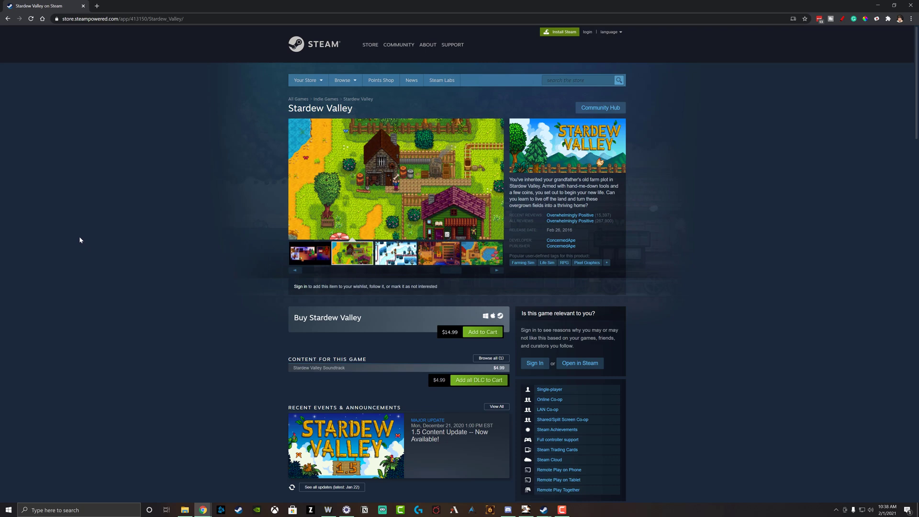
left_click(566, 81)
type("starde")
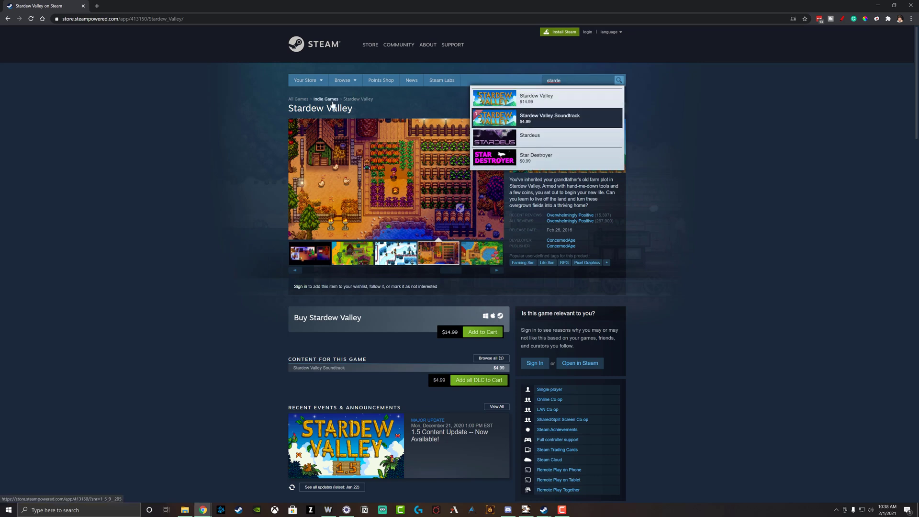
mouse_move(344, 80)
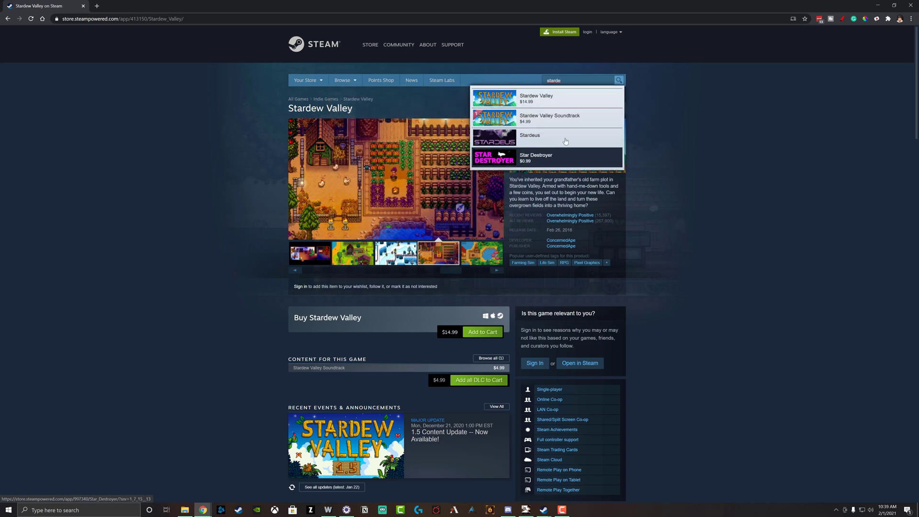
left_click(559, 101)
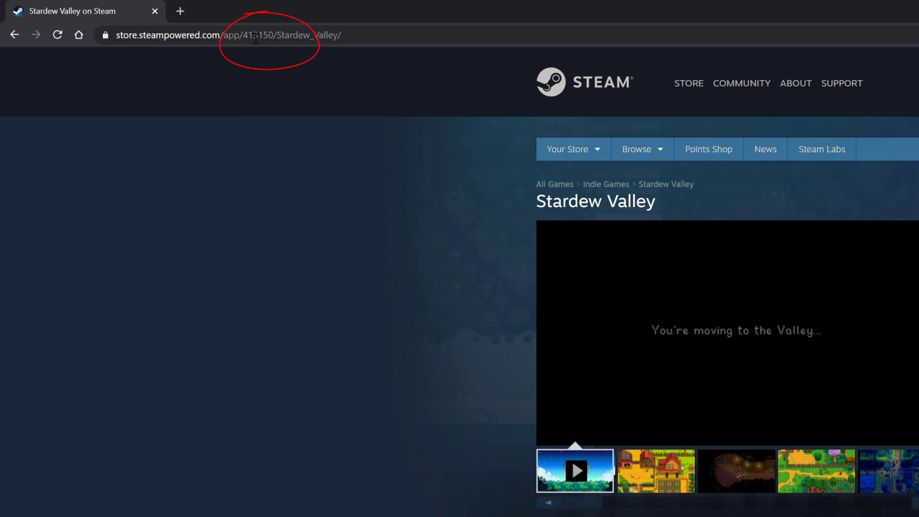
left_click(268, 35)
left_click(280, 50)
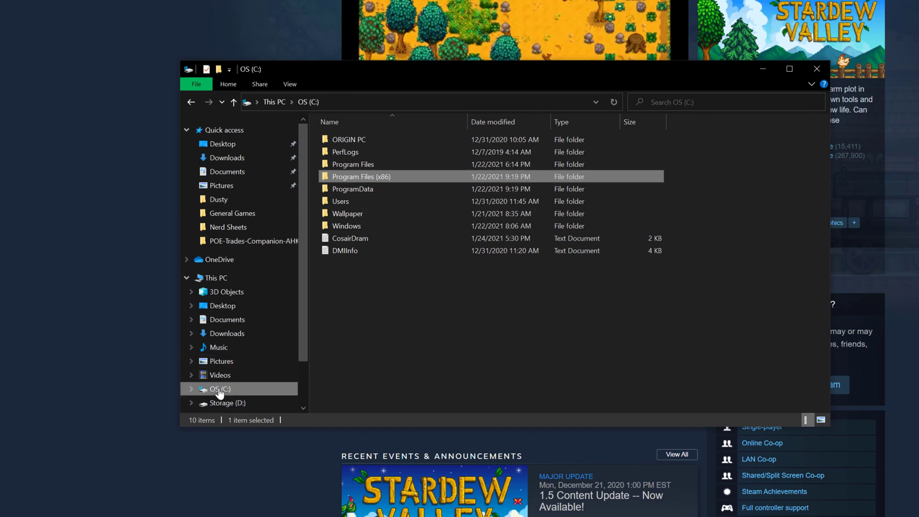
Navigate Program Files (x86) > Steam > userdata into the account folder containing 413150
double_click(359, 177)
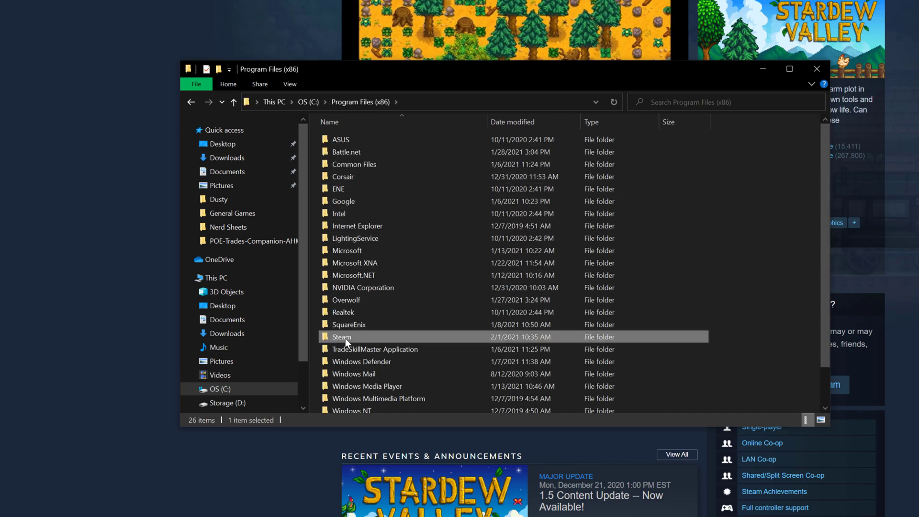
double_click(345, 337)
scroll(420, 215, "down", 3)
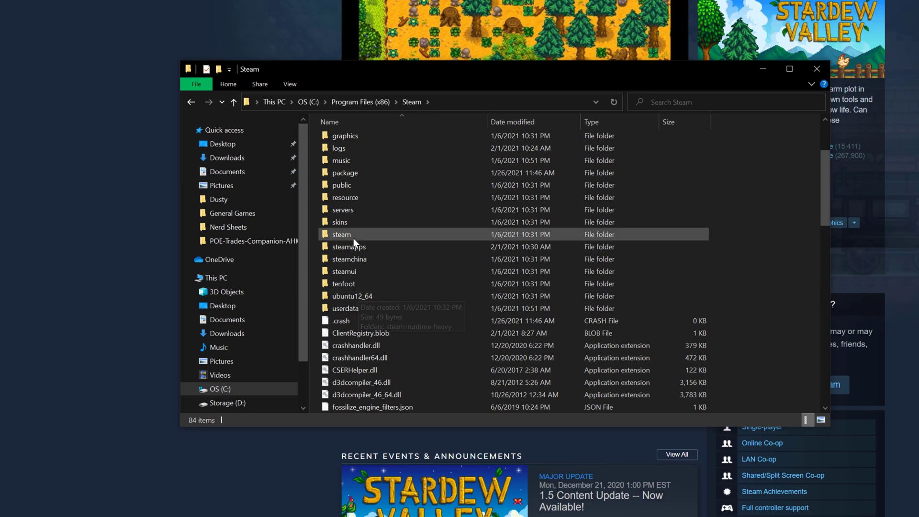
double_click(344, 309)
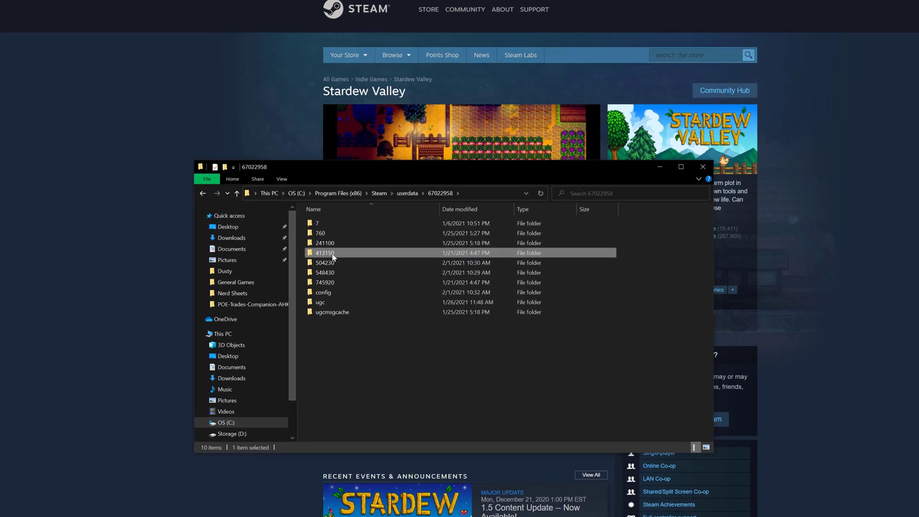
Inspect remotecache.vdf in folder 413150 without changes, then close File Explorer
double_click(349, 276)
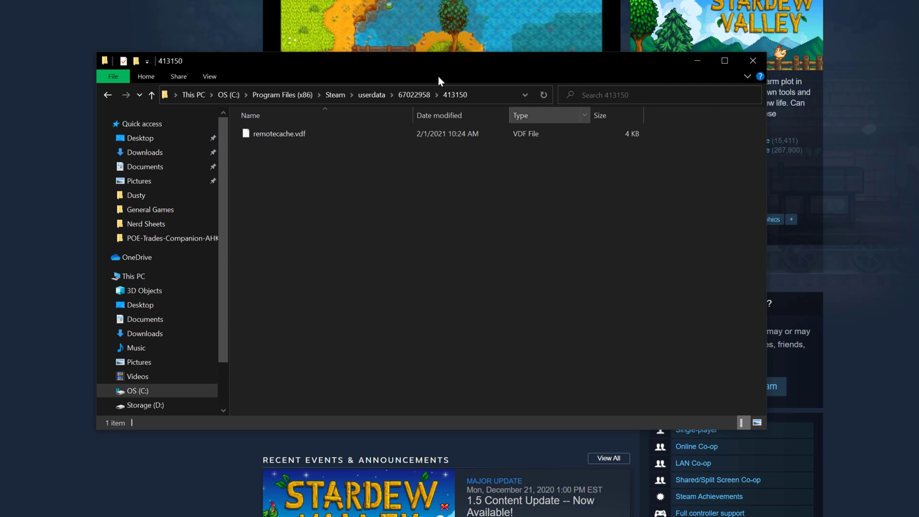
left_click_drag(322, 230, 295, 134)
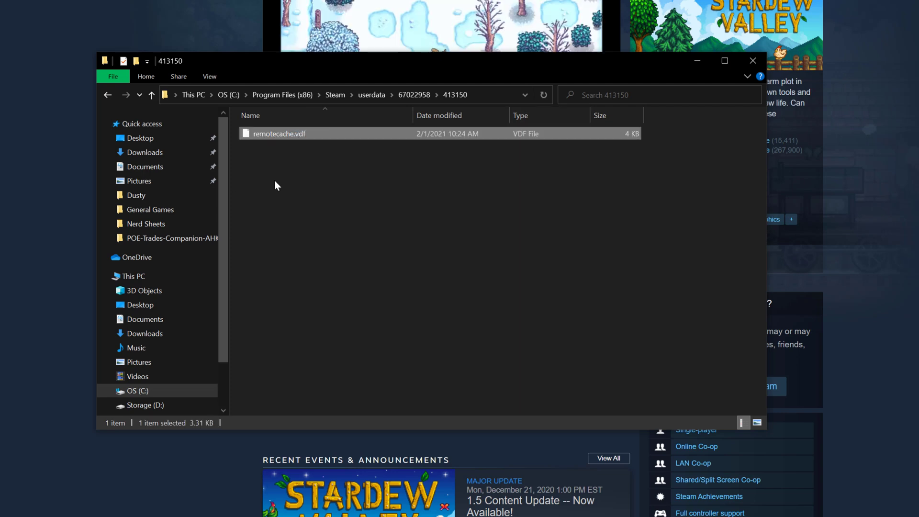
right_click(340, 134)
left_click(591, 225)
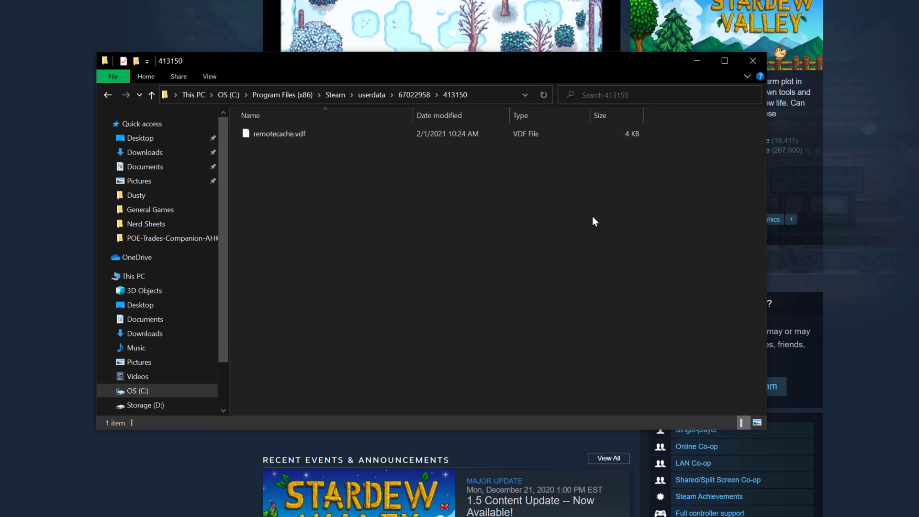
left_click(758, 65)
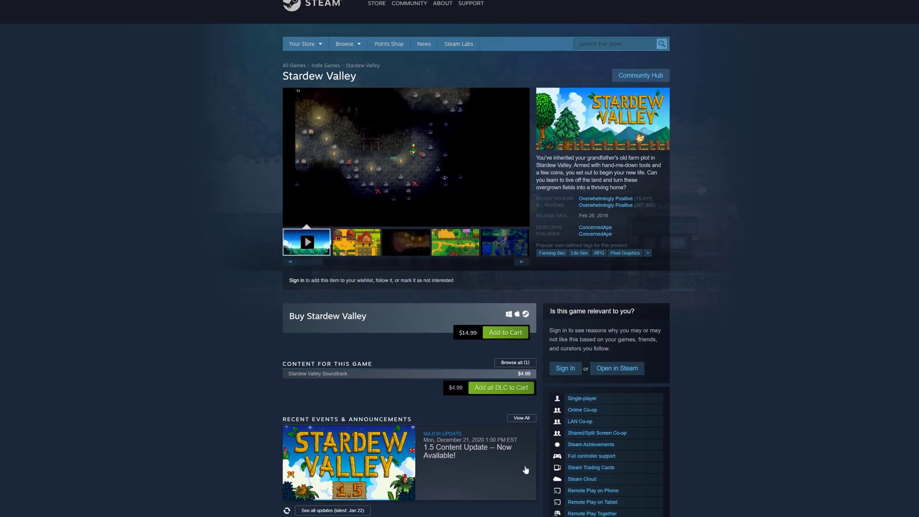